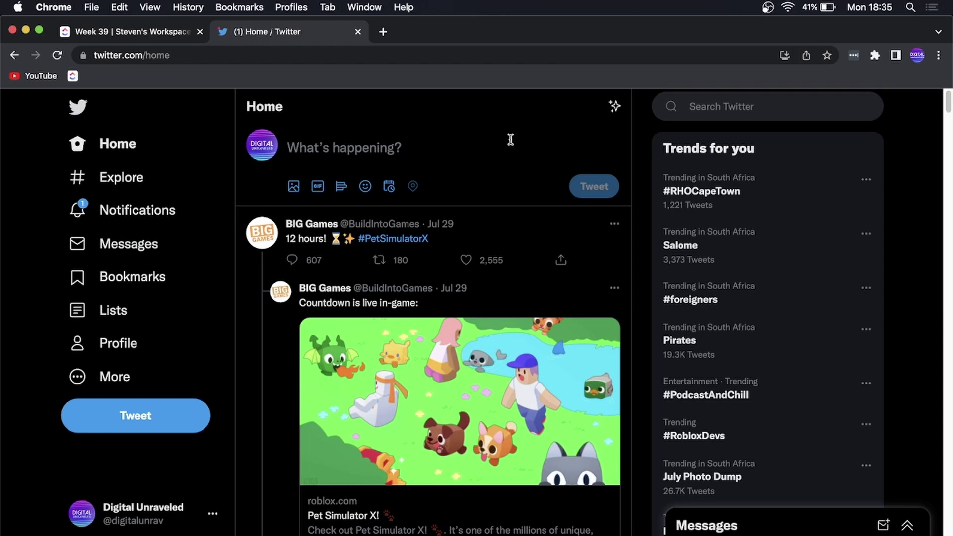
Step: Go from the home feed to your own Twitter profile page
click(124, 353)
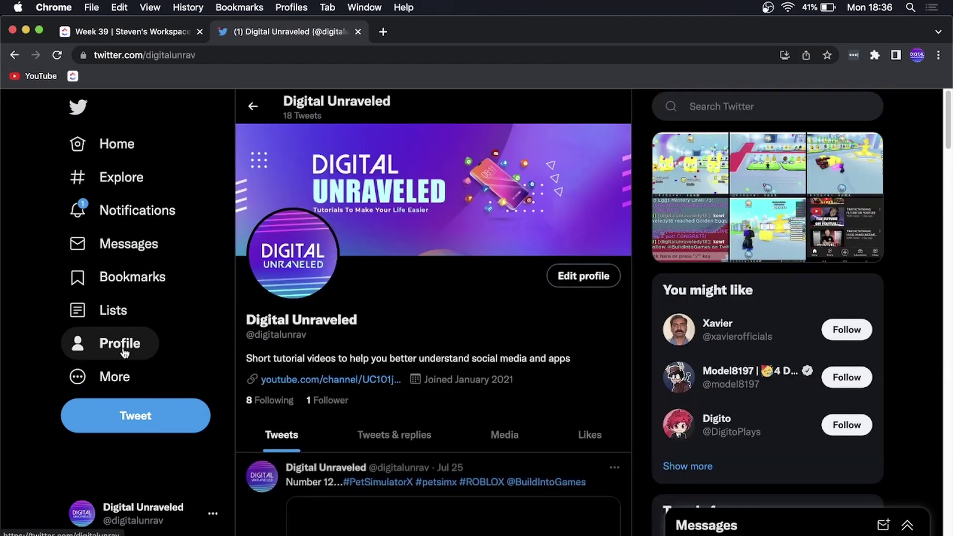
Step: Open the '1 Follower' list from your profile
click(327, 402)
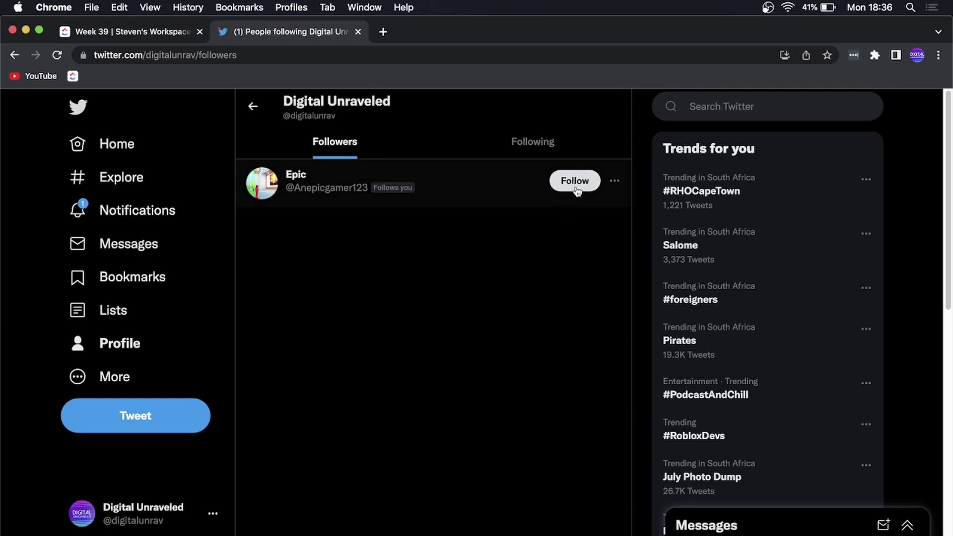
Step: Open the More menu beside your lone follower to reveal 'Remove this follower'
click(616, 182)
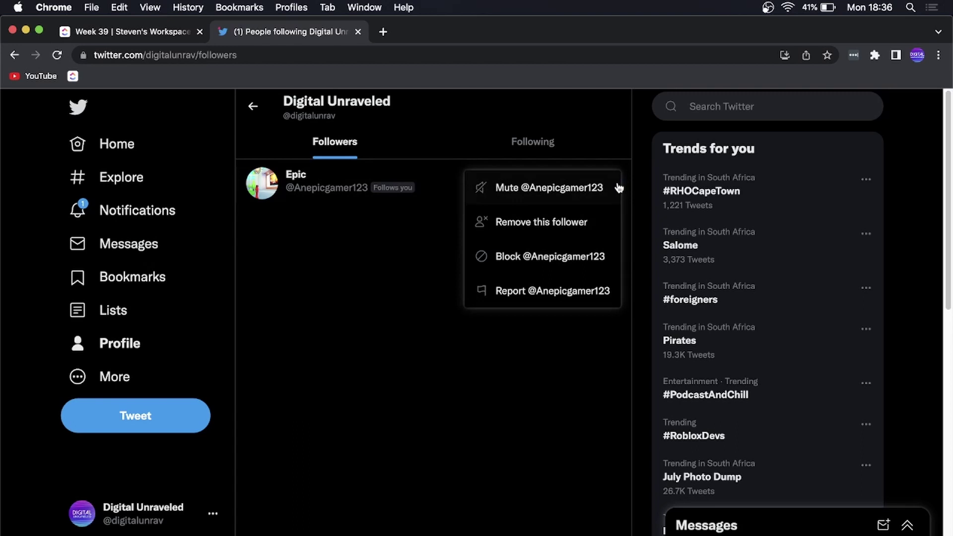